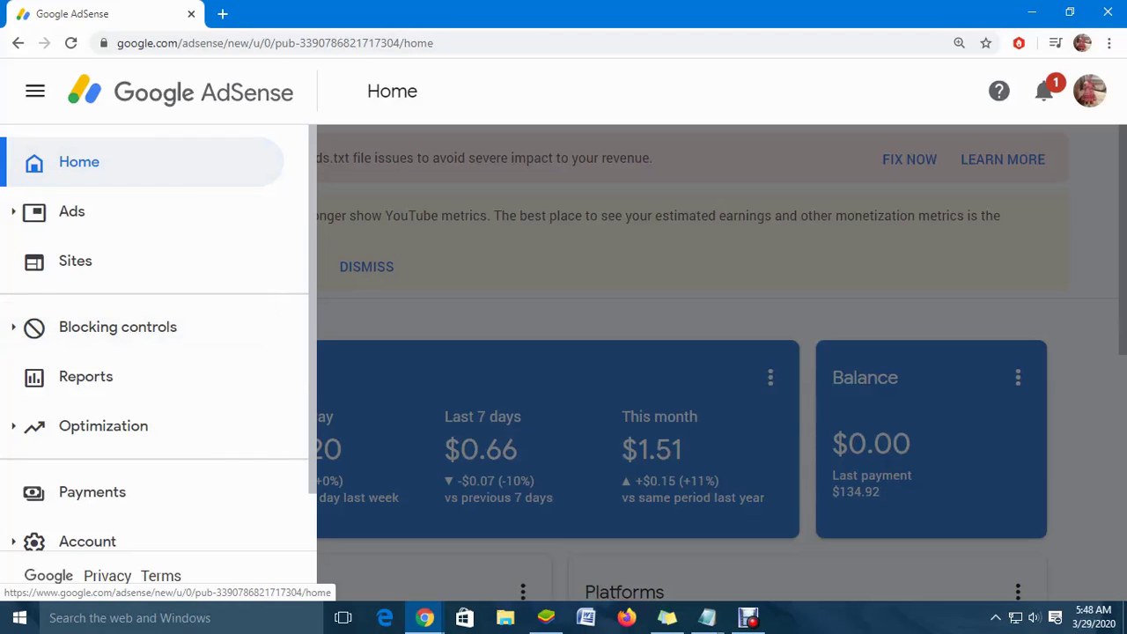
Close the AdSense navigation drawer and review the Home page's ads.txt earnings-at-risk warning.
key(Escape)
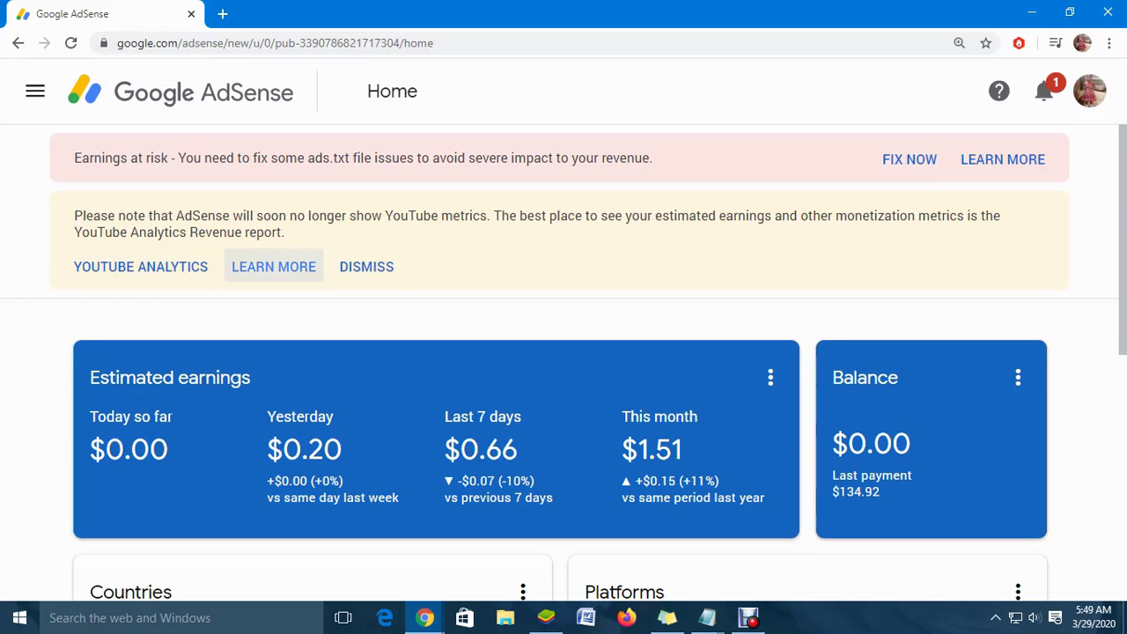
scroll(273, 266, down, 6)
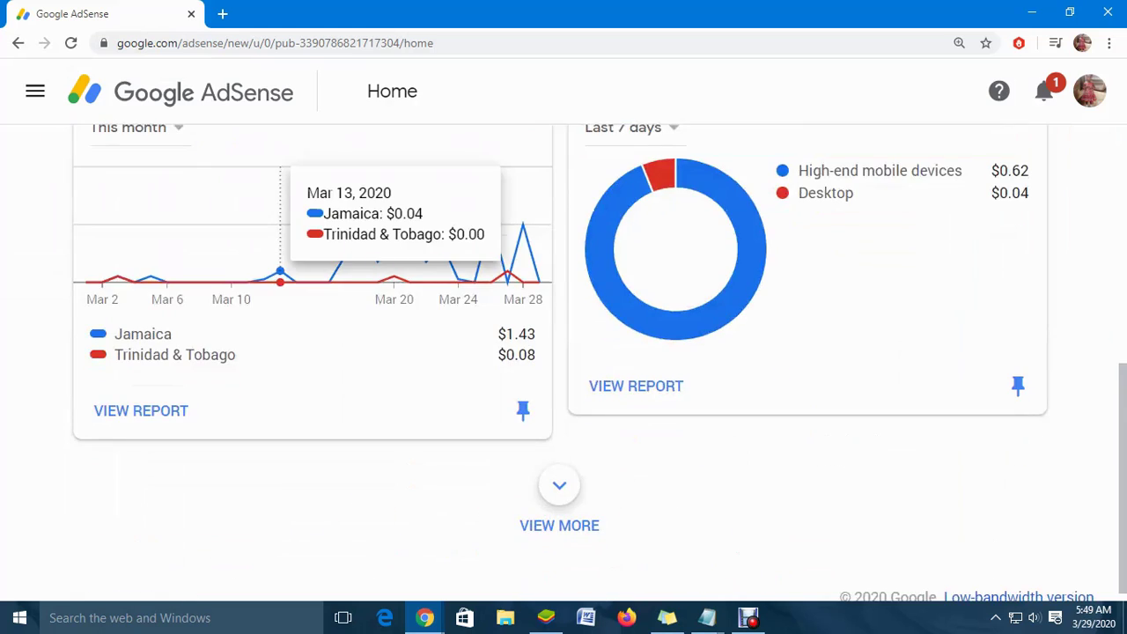
scroll(273, 266, up, 6)
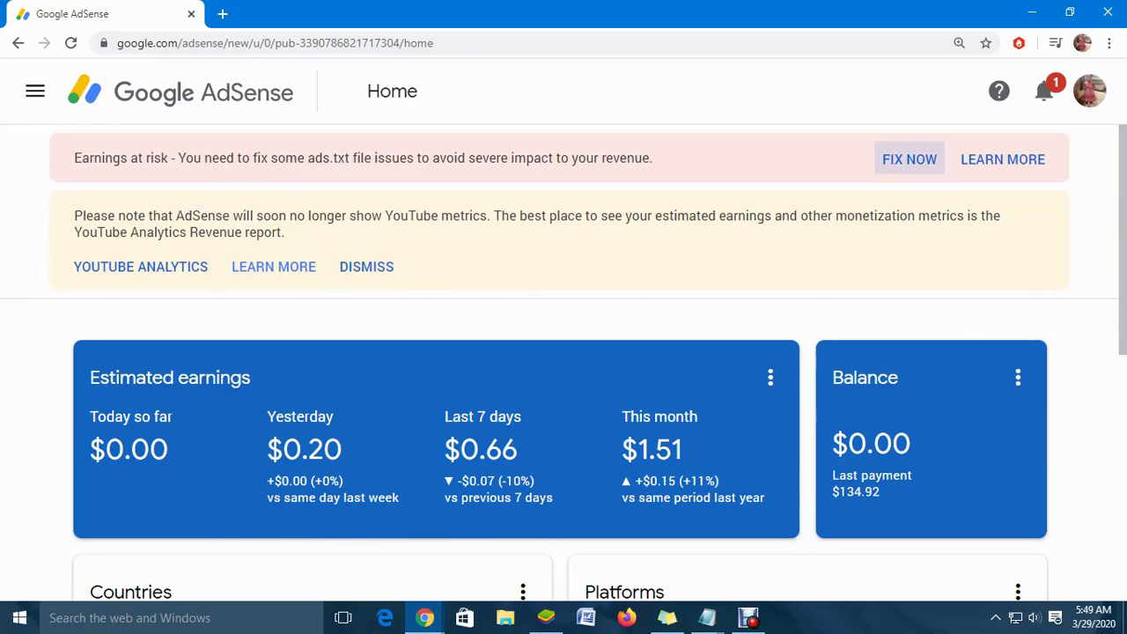
Use FIX NOW to reach the Sites page and download the ads.txt file as ads (2).txt.
click(909, 160)
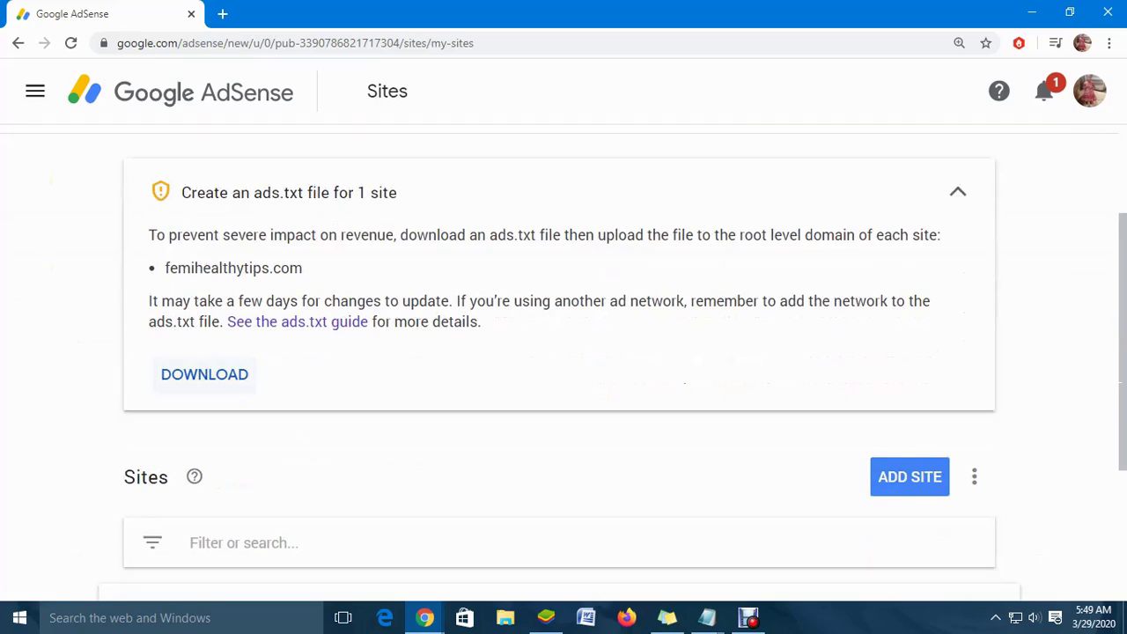
click(205, 374)
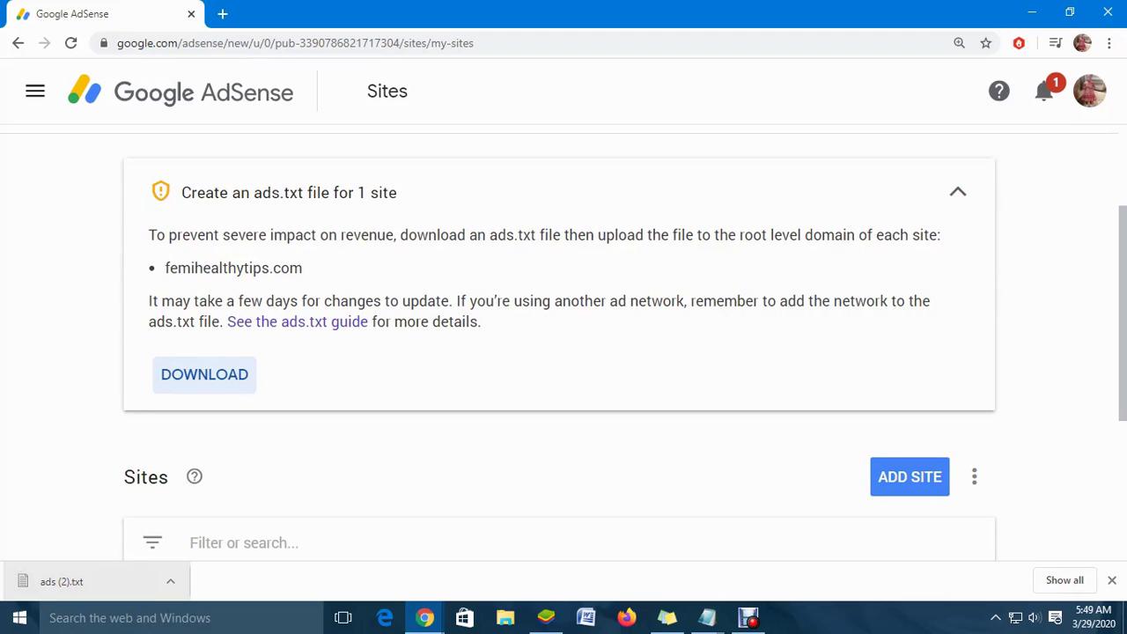
click(707, 618)
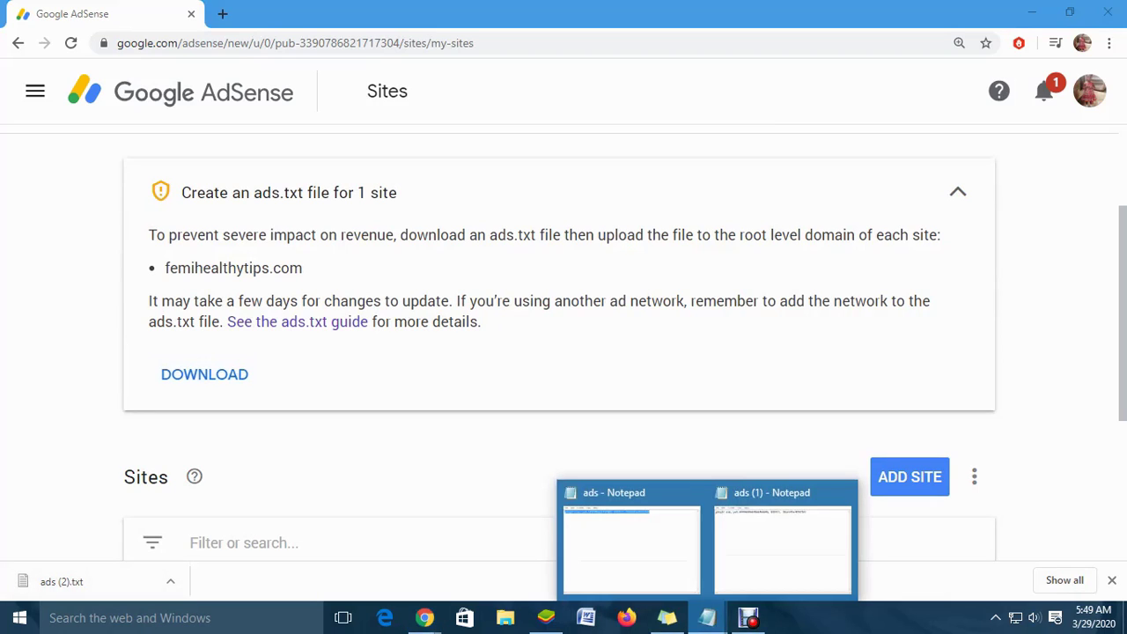
Bring up the 'ads (1)' Notepad file with the google.com DIRECT line, then return to WordPress Ads.txt.
mouse_move(666, 618)
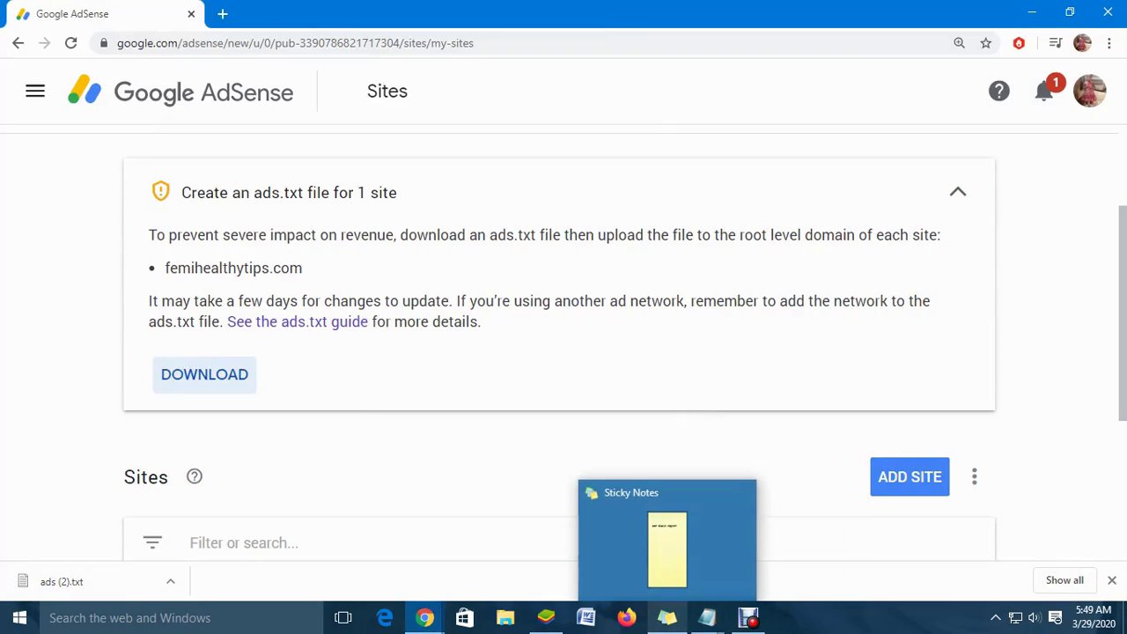
mouse_move(707, 618)
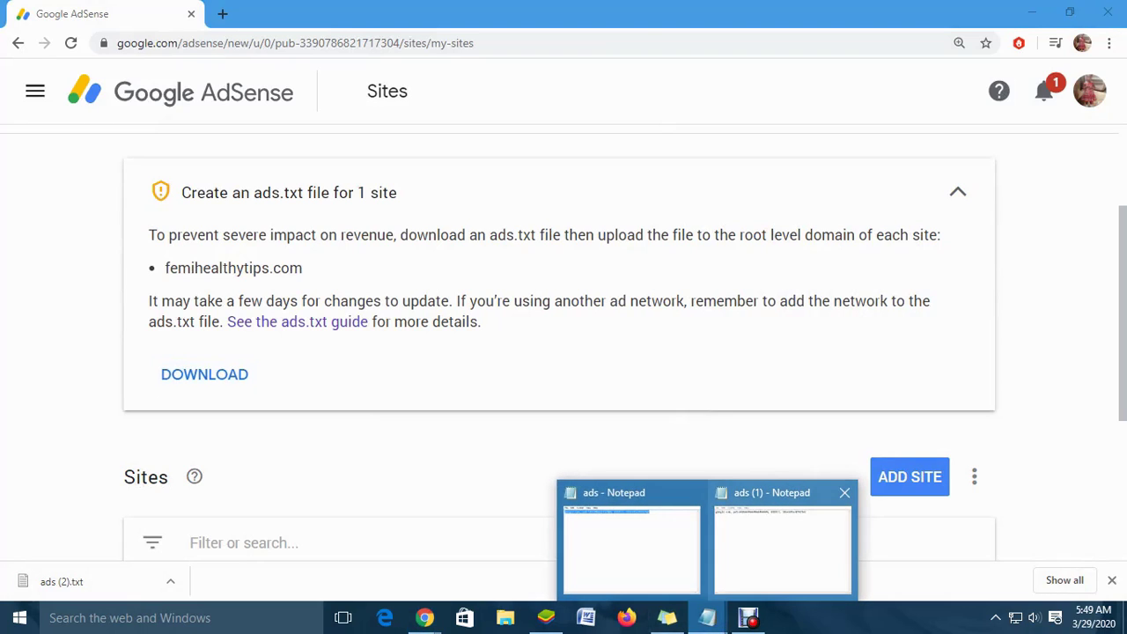
click(784, 541)
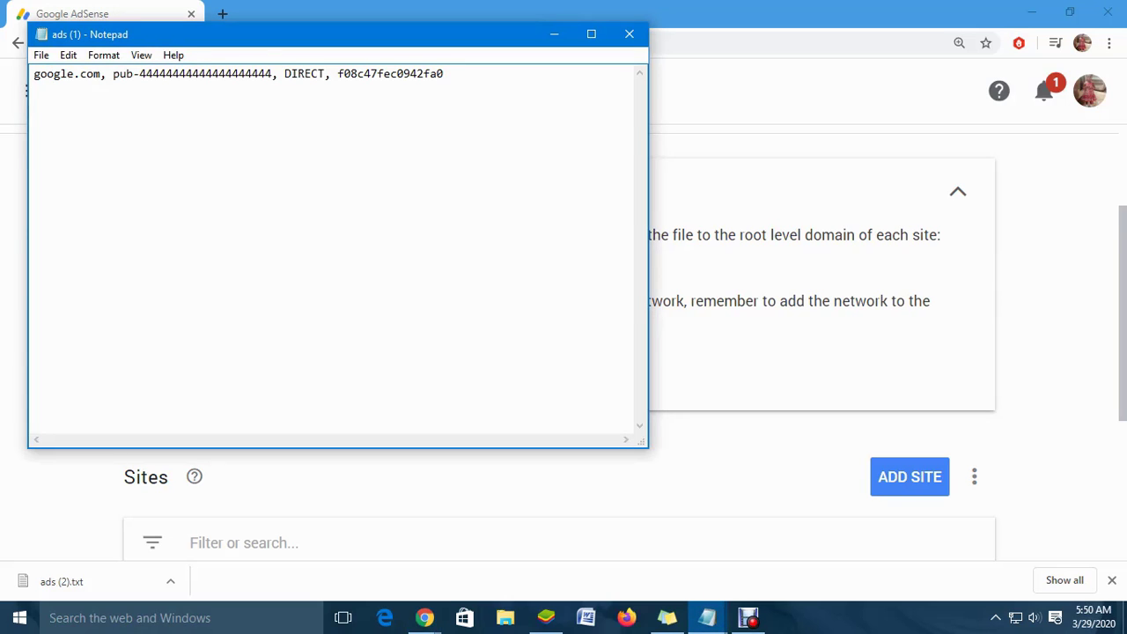
key(alt+Tab)
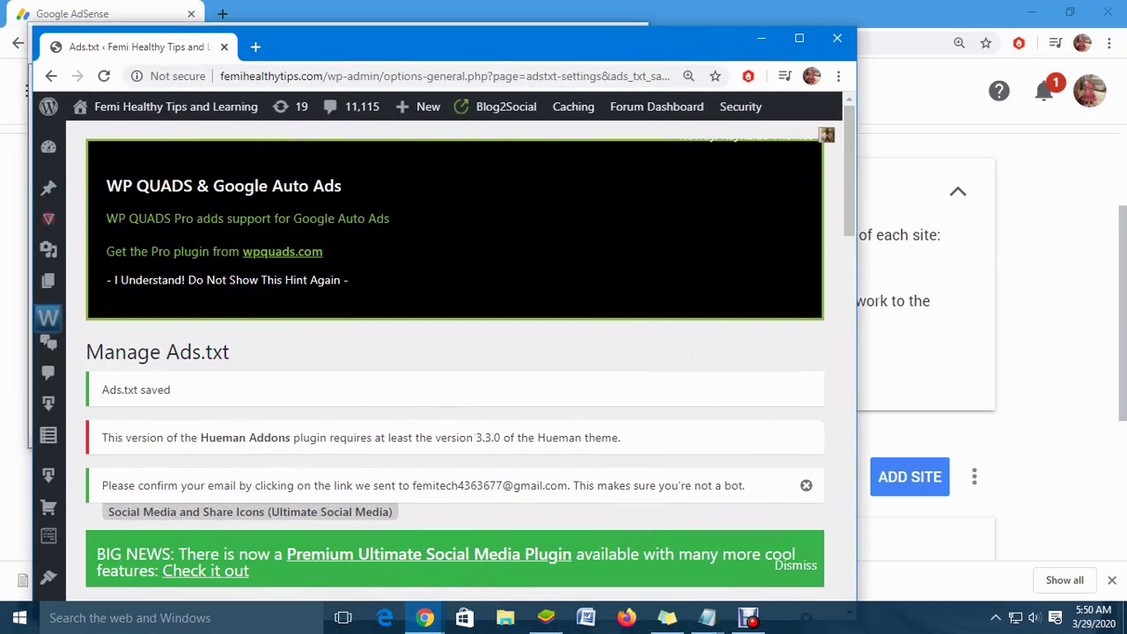
Maximize the WordPress admin window and scroll down the Manage Ads.txt page.
click(798, 38)
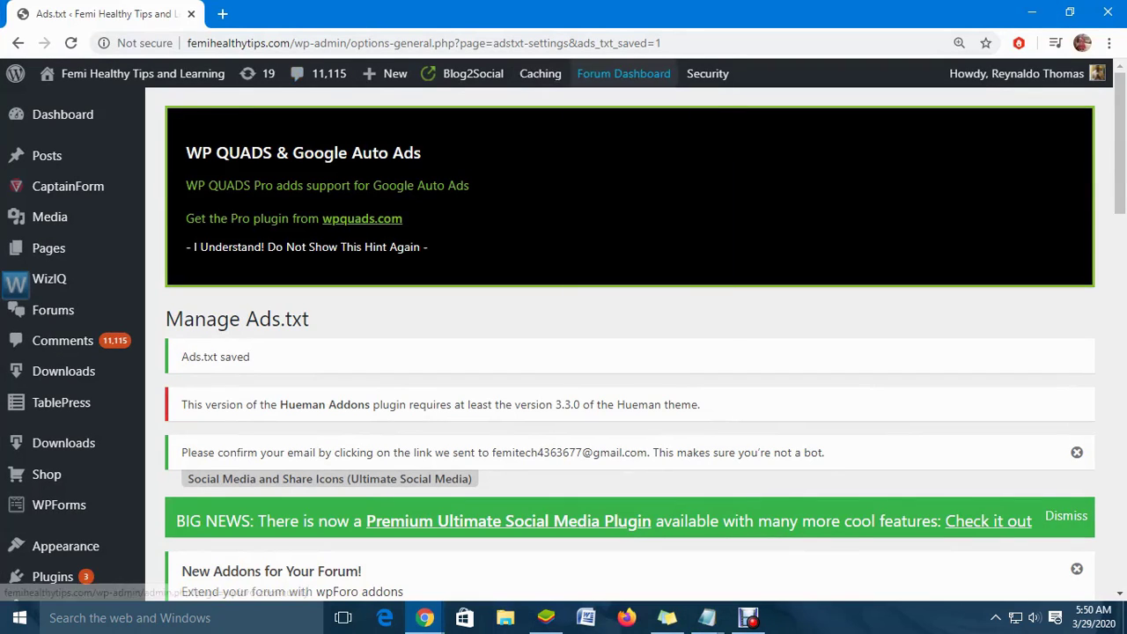
scroll(92, 113, down, 2)
scroll(92, 110, down, 2)
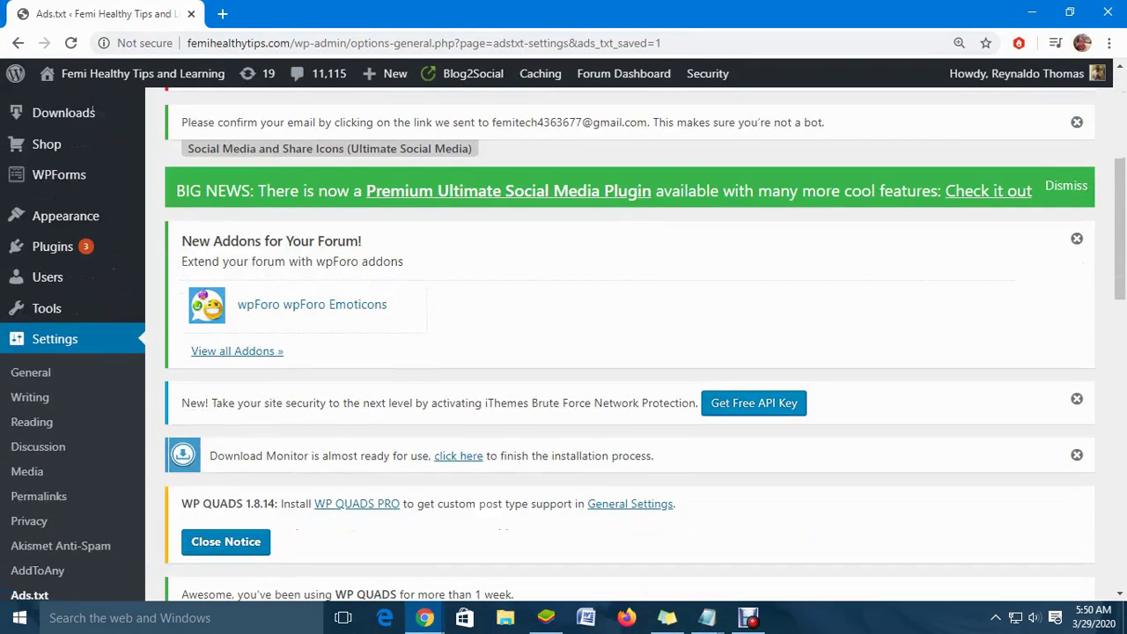
scroll(93, 110, down, 5)
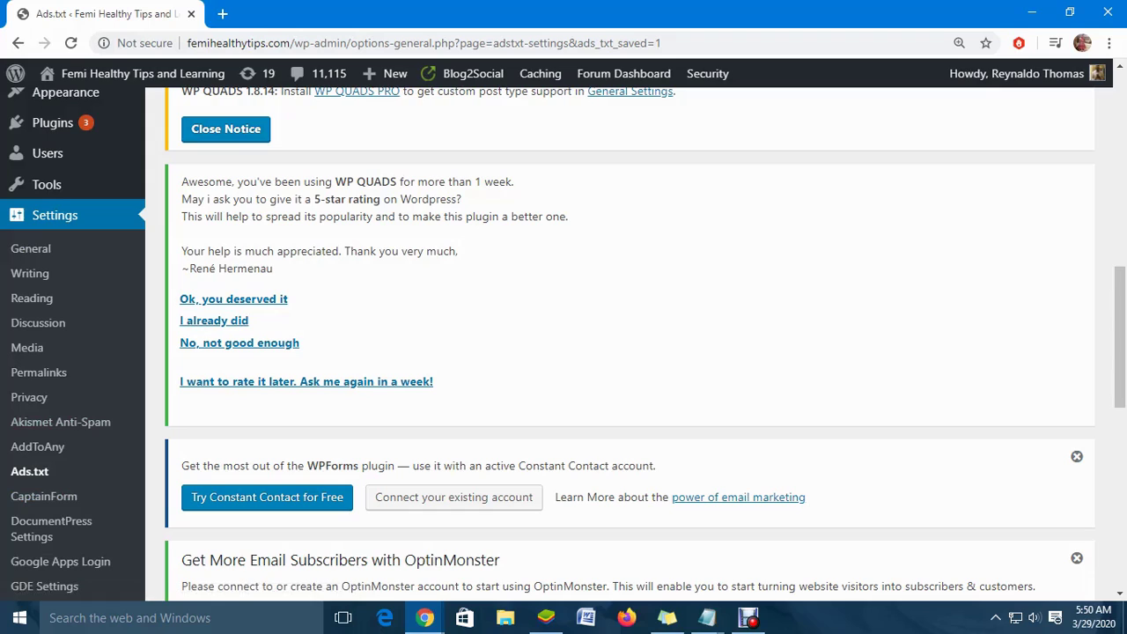
Select the femihealthtips.com/wp-admin portion of the page address.
mouse_move(47, 184)
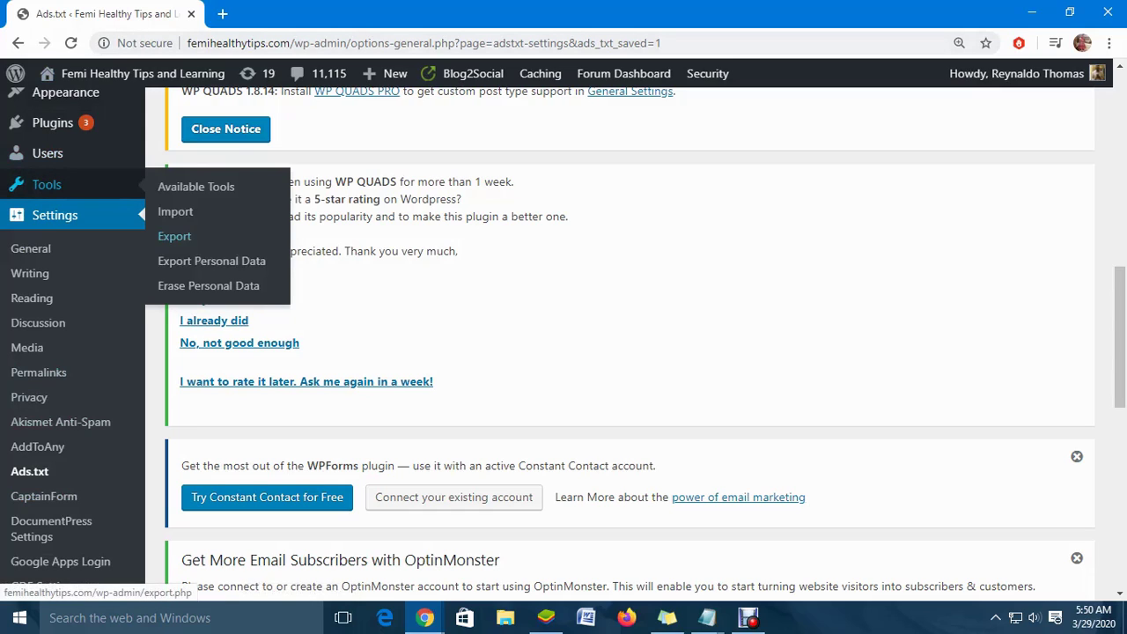
click(415, 42)
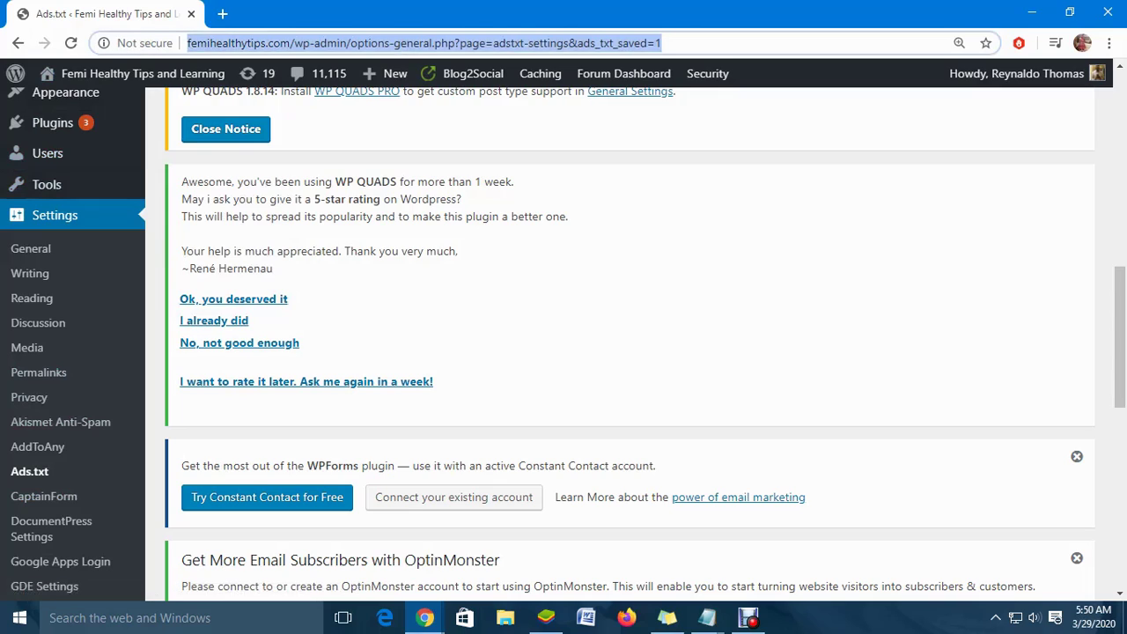
click(350, 42)
drag(348, 42, 187, 42)
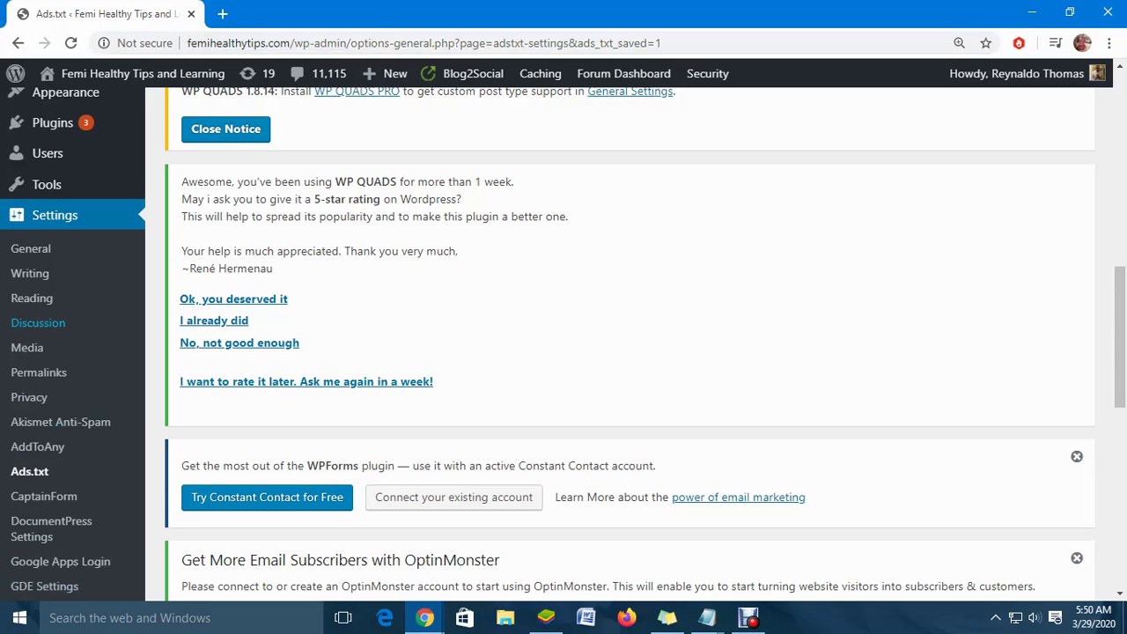
Open the General Settings page from the Settings menu.
scroll(53, 581, down, 3)
scroll(53, 581, up, 4)
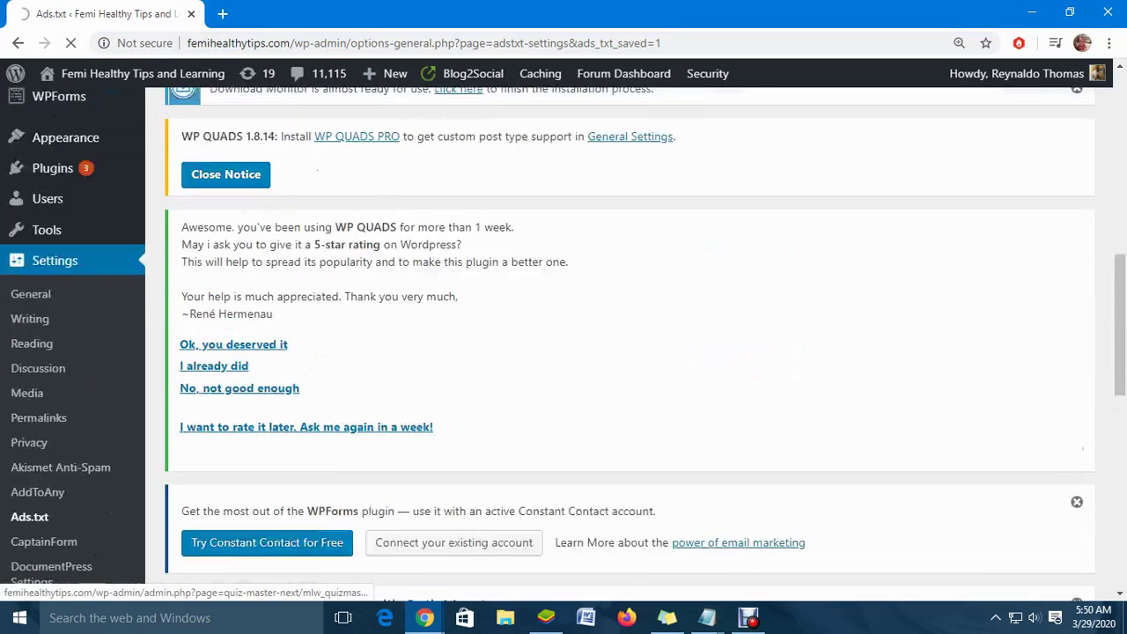
scroll(53, 369, up, 1)
click(31, 331)
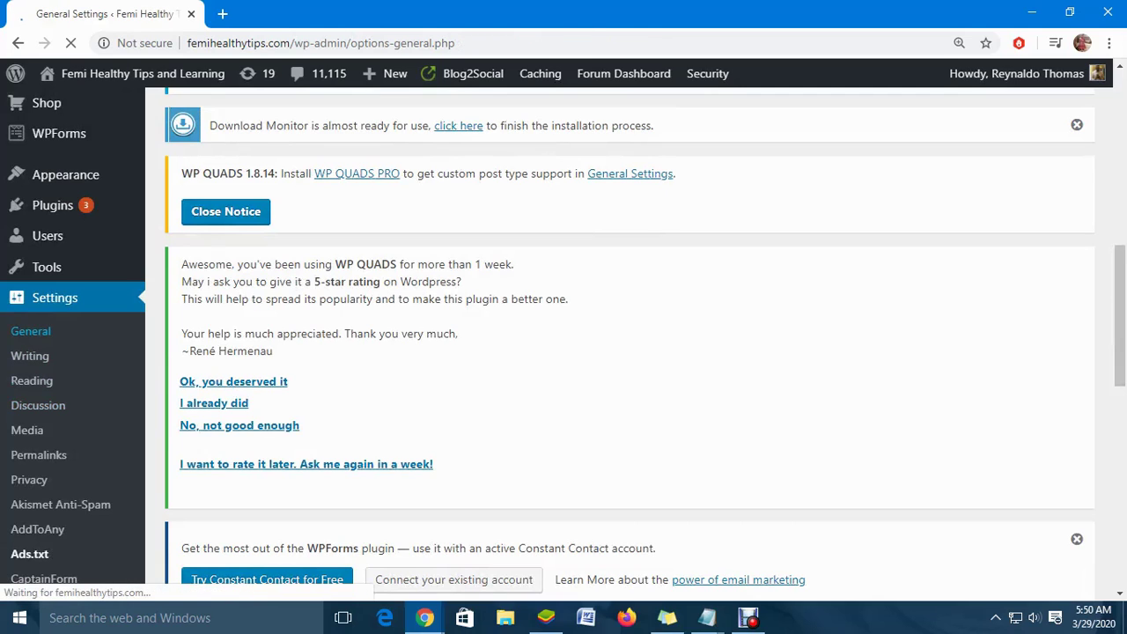
scroll(53, 352, up, 4)
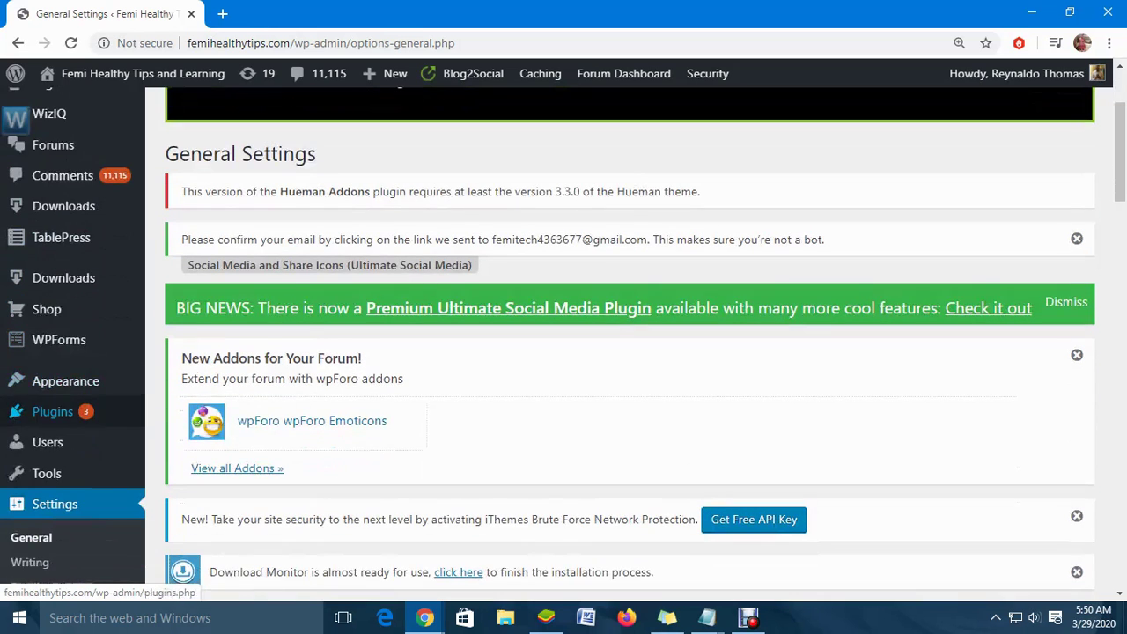
scroll(53, 412, up, 1)
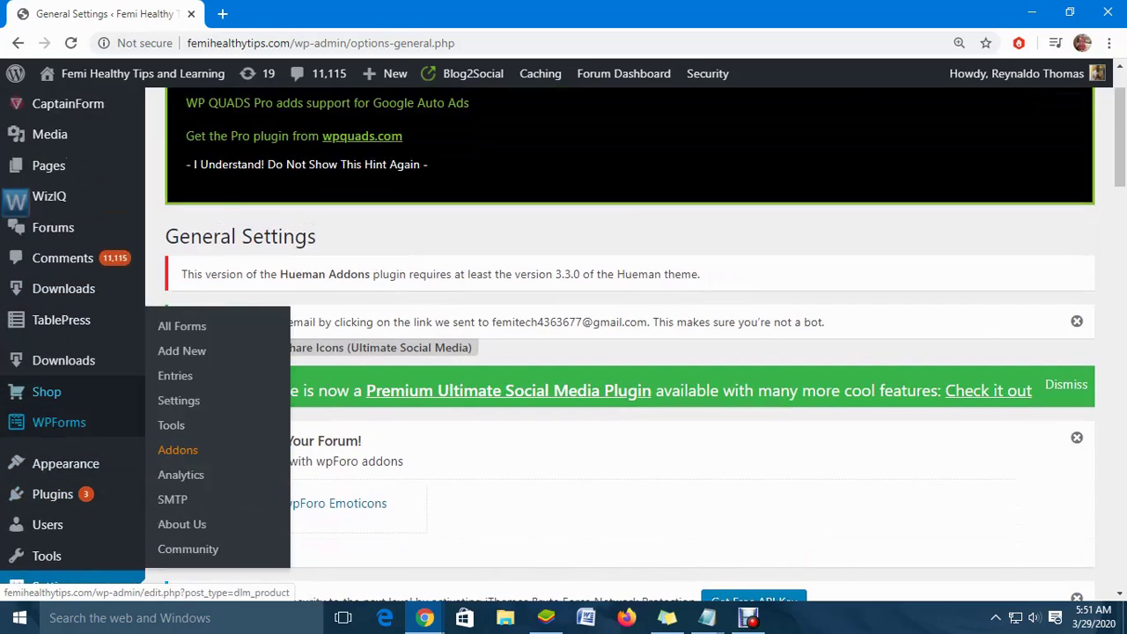
Open the Plugins > Add New page.
click(53, 494)
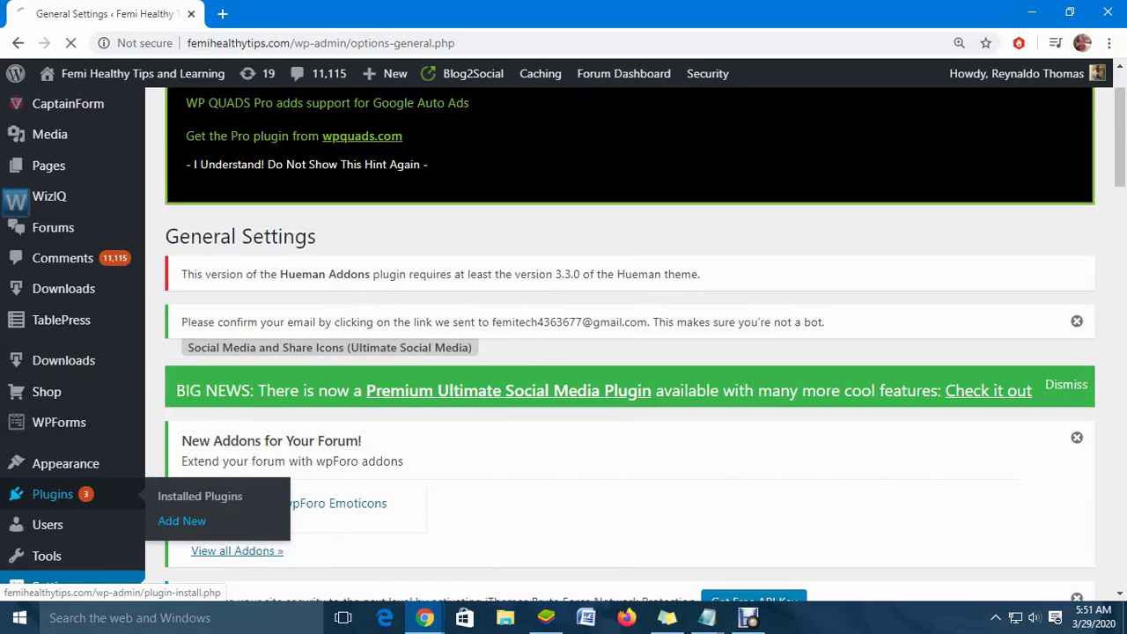
click(181, 521)
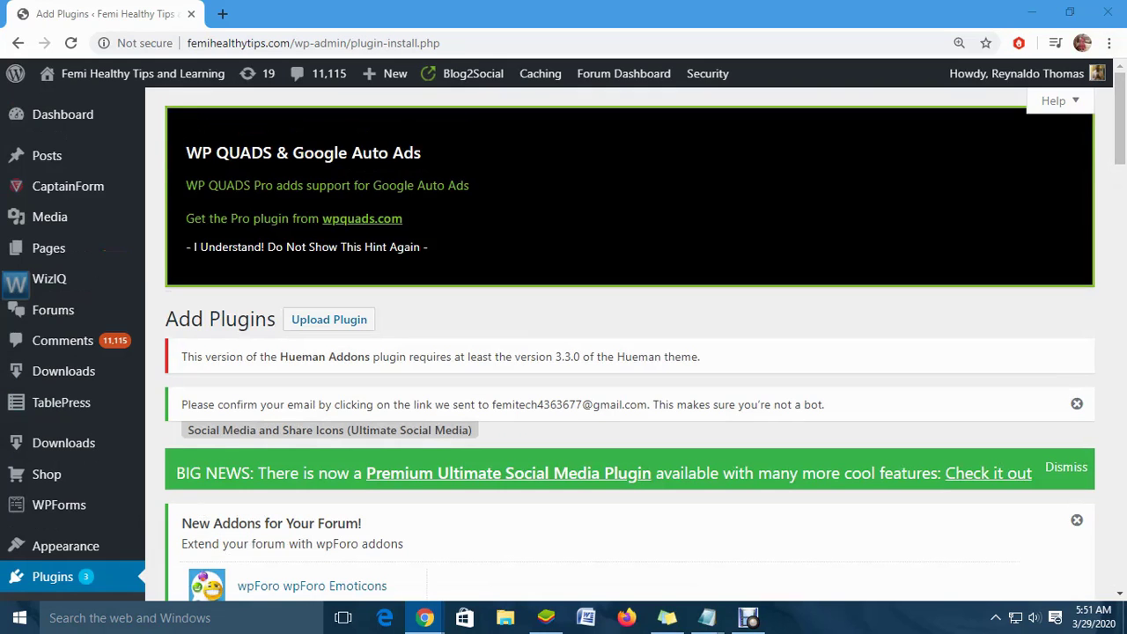
scroll(629, 343, down, 8)
scroll(630, 344, down, 8)
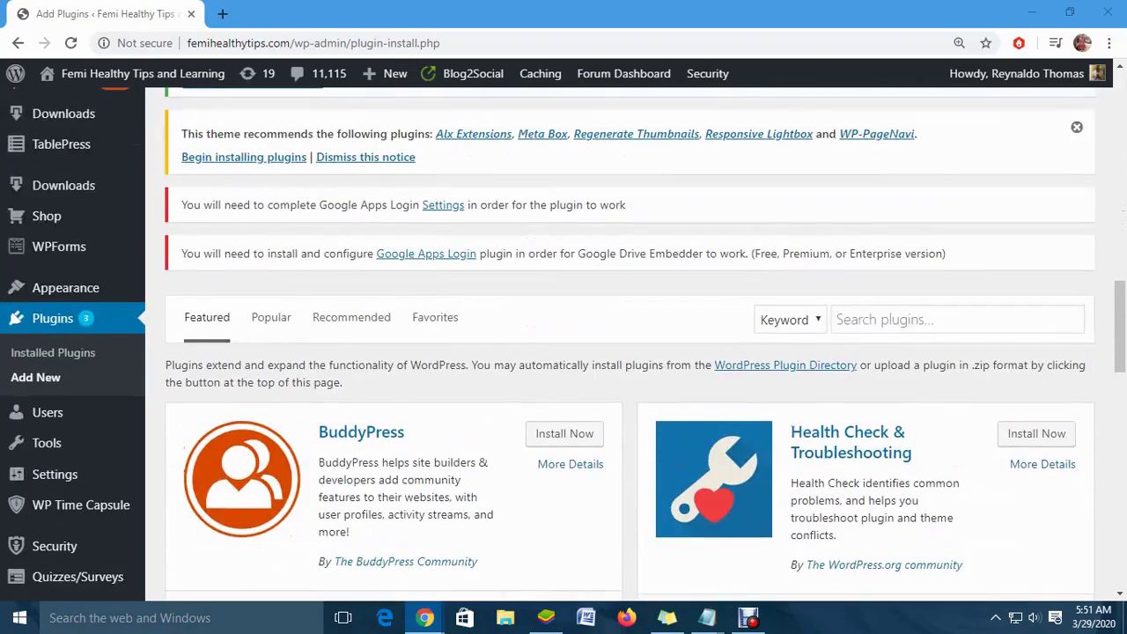
Search plugins for 'ads.txt manager' and confirm Ads.txt Manager is already active.
click(958, 320)
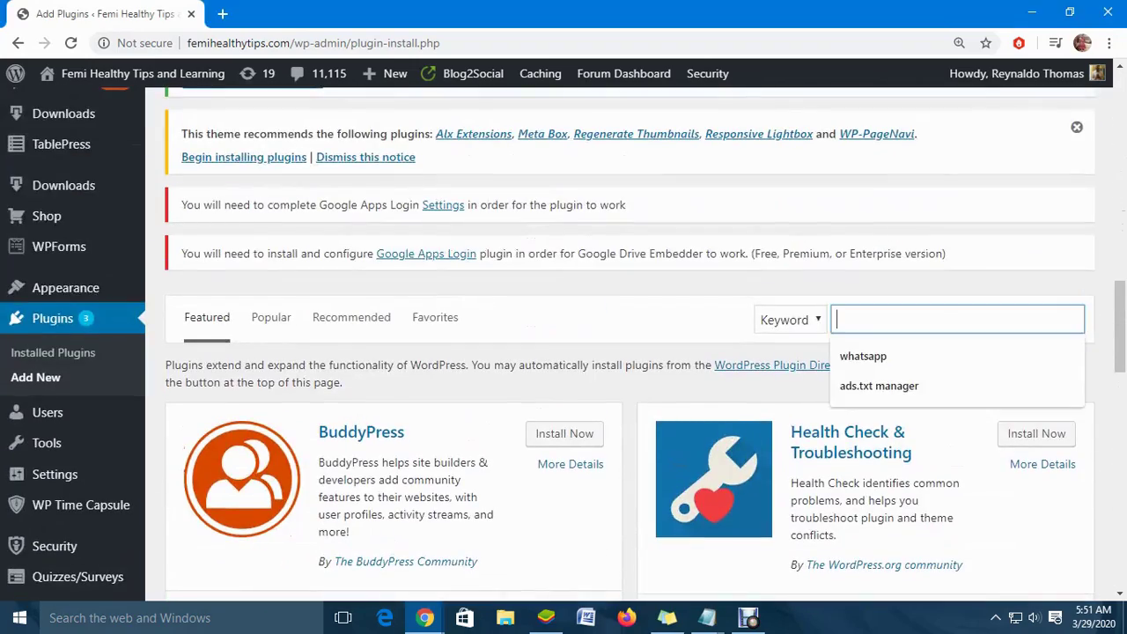
key(Down)
key(Down)
key(Return)
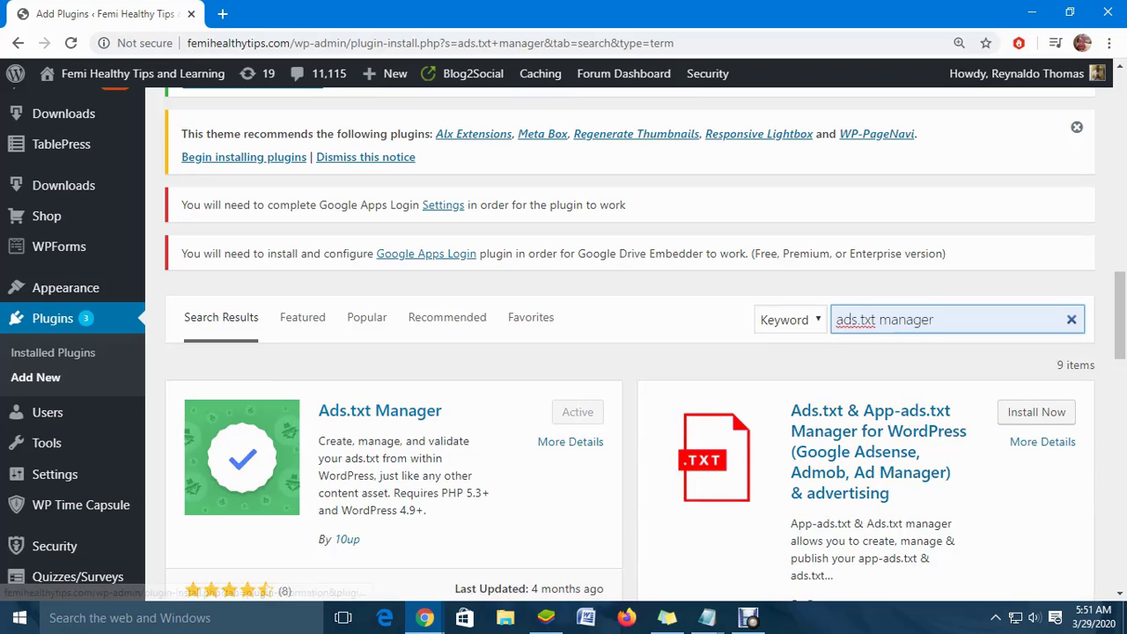
scroll(629, 352, down, 2)
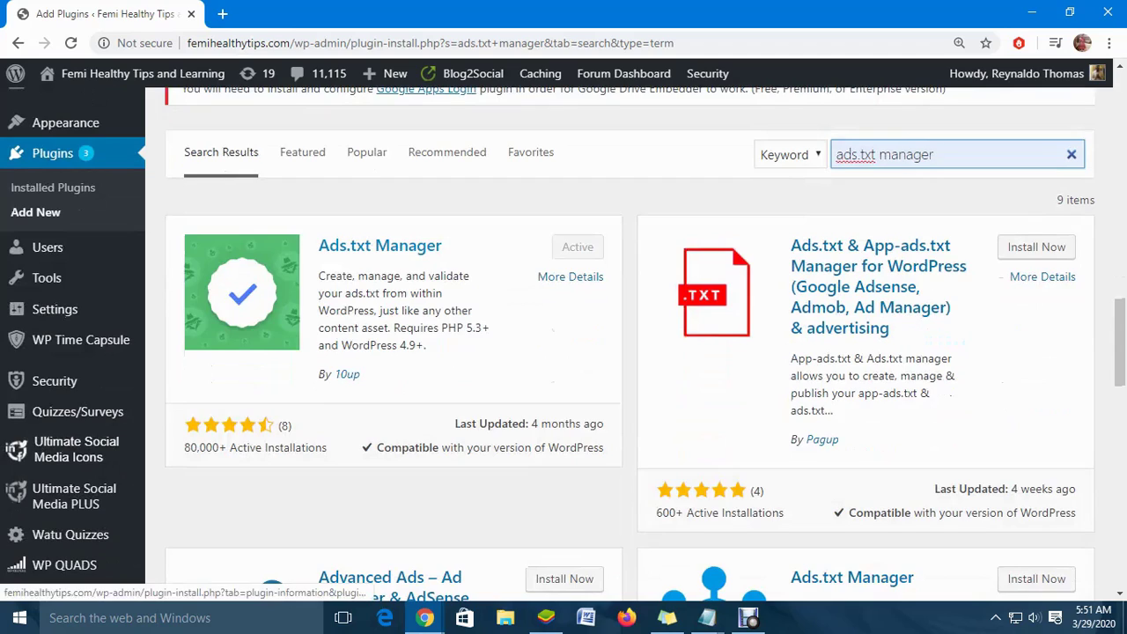
scroll(563, 346, up, 3)
scroll(302, 400, up, 2)
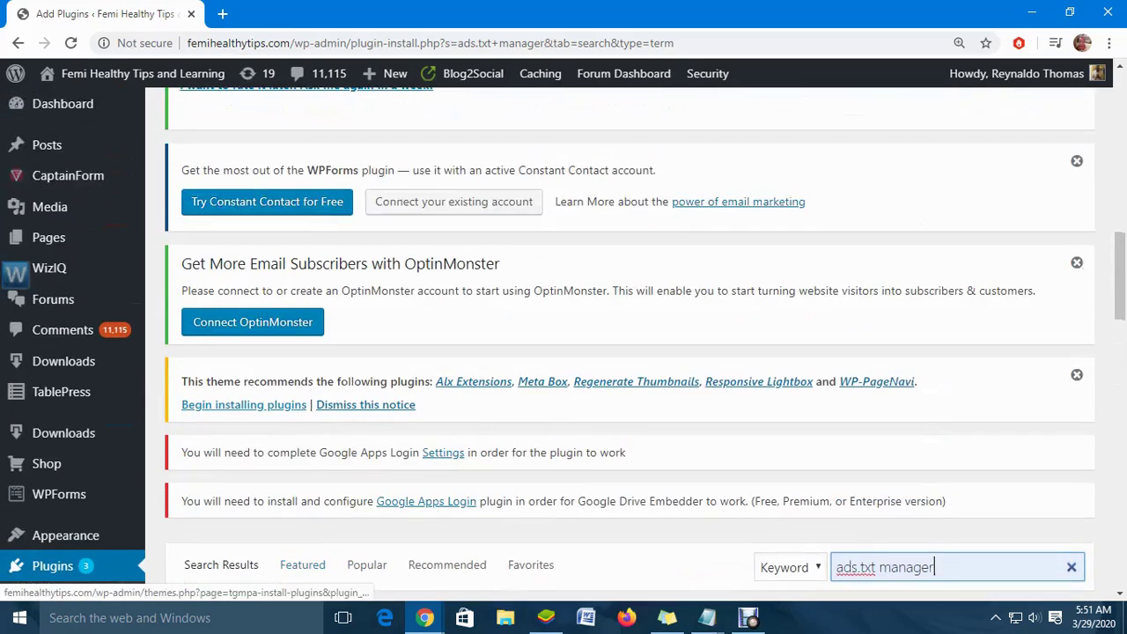
scroll(64, 372, up, 3)
scroll(35, 264, down, 4)
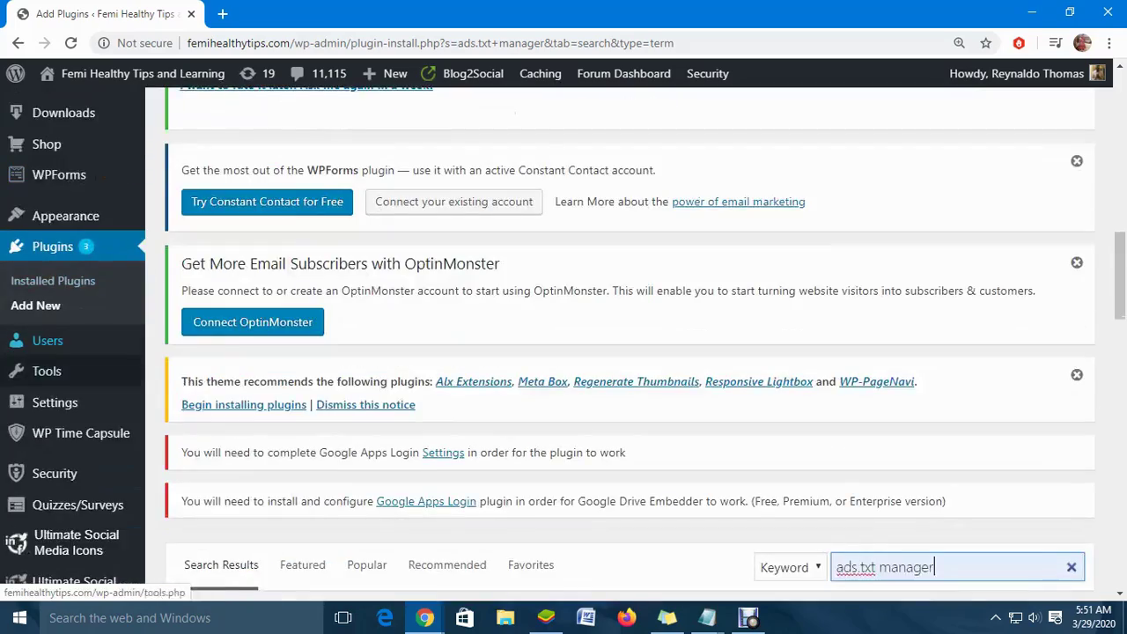
scroll(62, 340, up, 5)
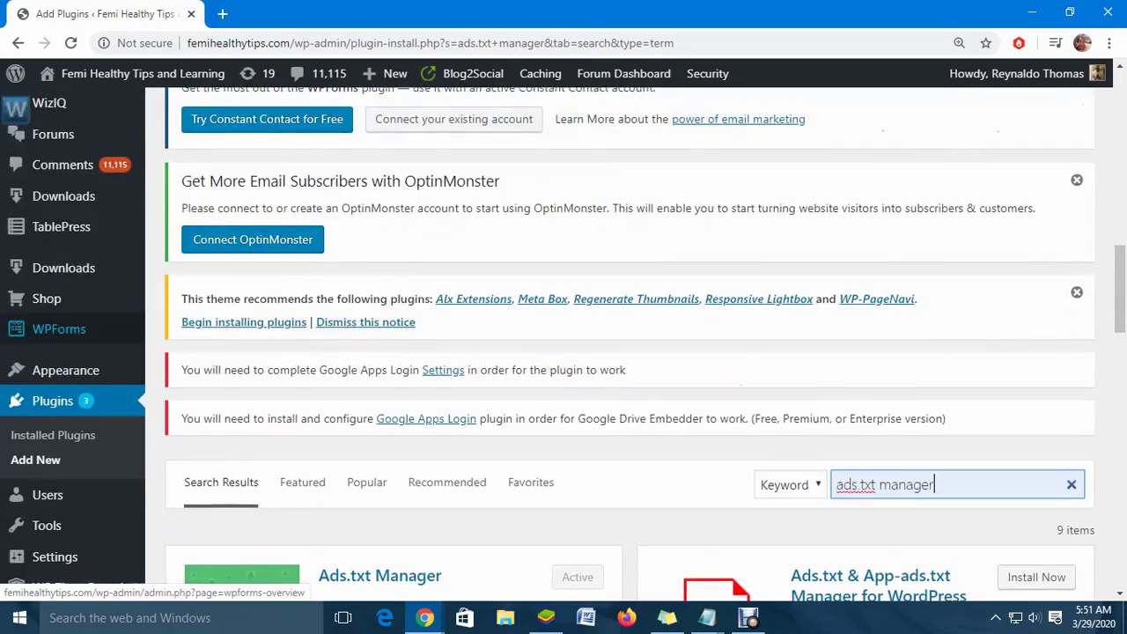
scroll(61, 339, up, 2)
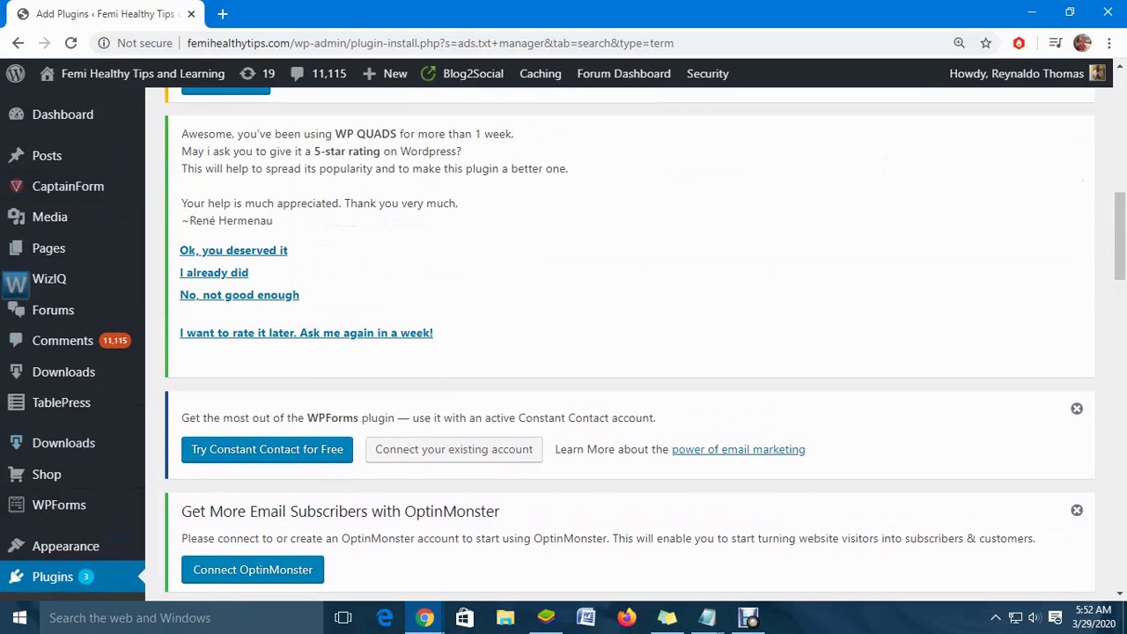
scroll(53, 423, down, 3)
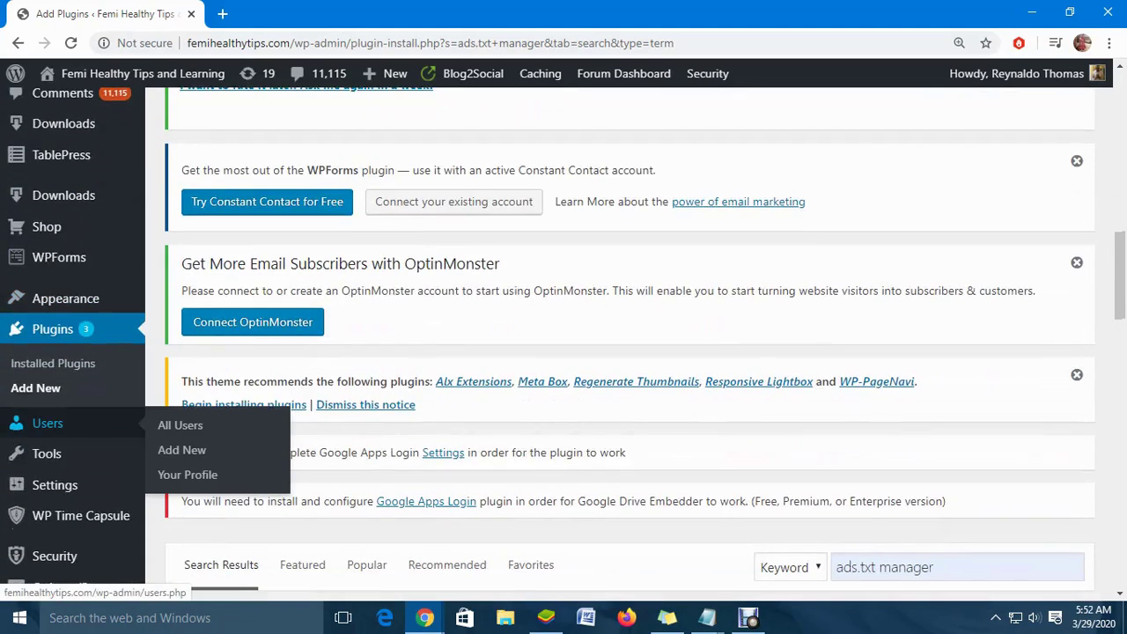
scroll(53, 423, down, 1)
scroll(48, 340, down, 4)
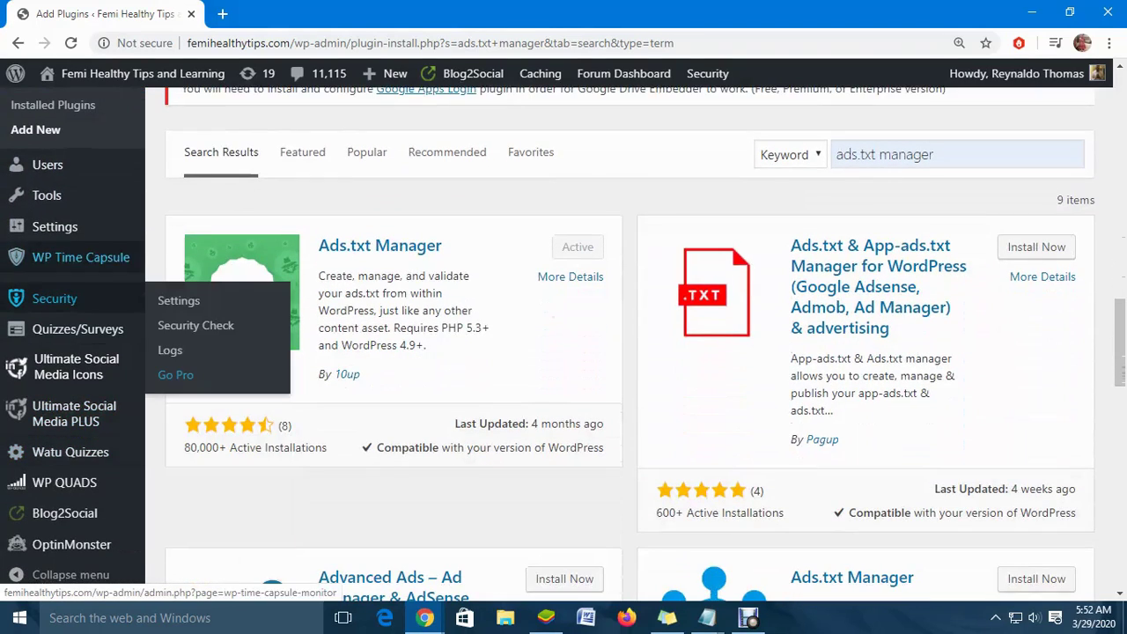
mouse_move(52, 226)
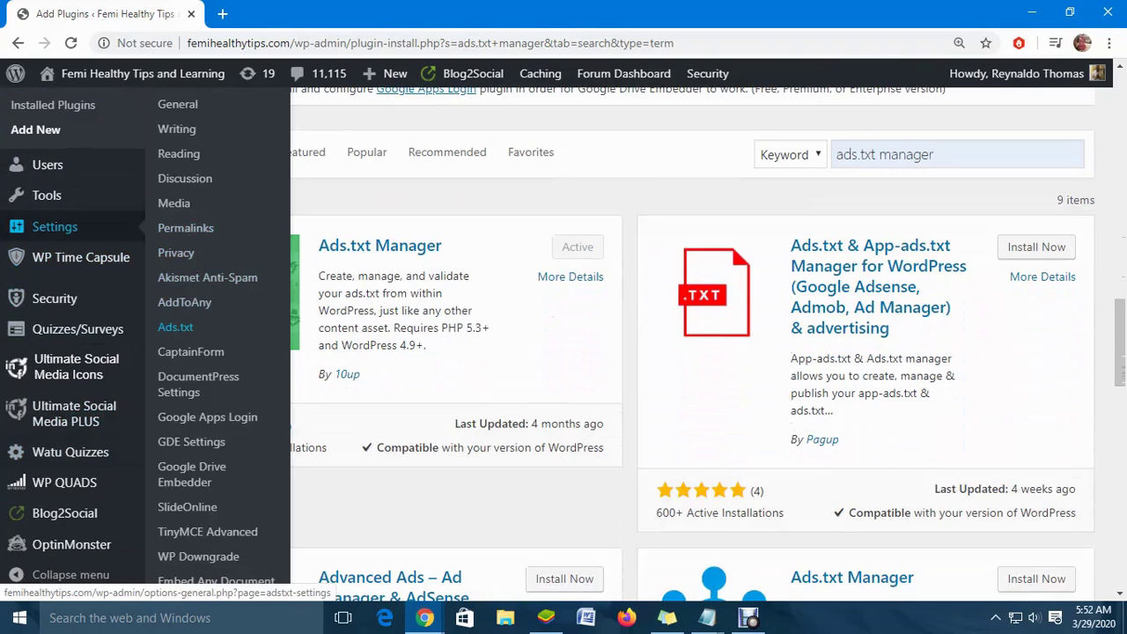
Open Settings > Ads.txt and compare its google.com DIRECT line with the 'ads (1)' Notepad file.
click(175, 327)
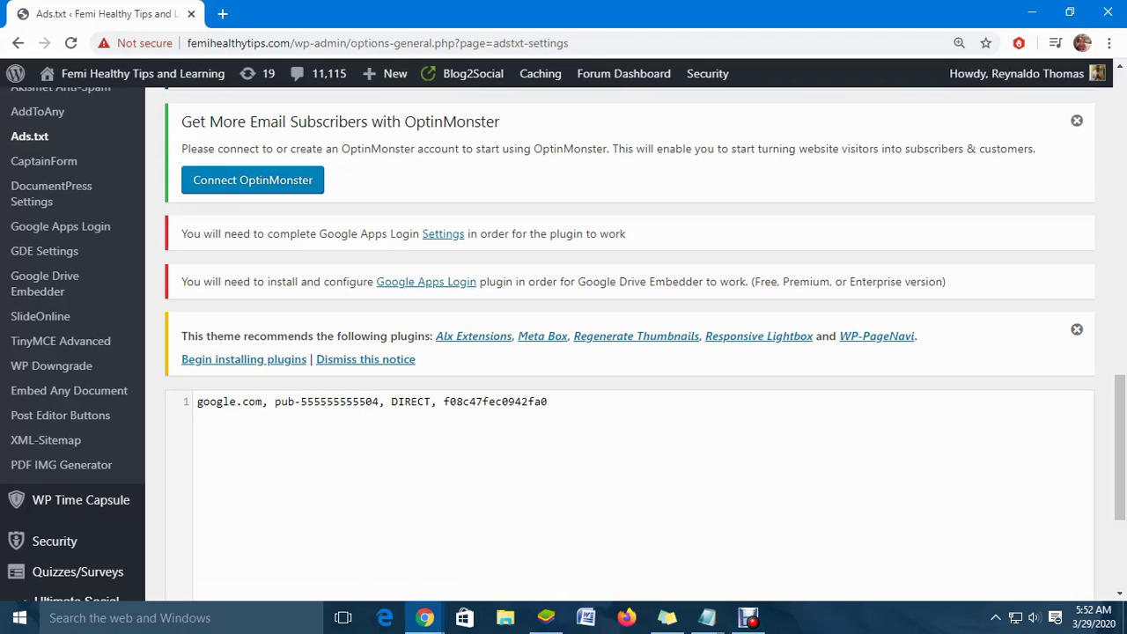
click(366, 401)
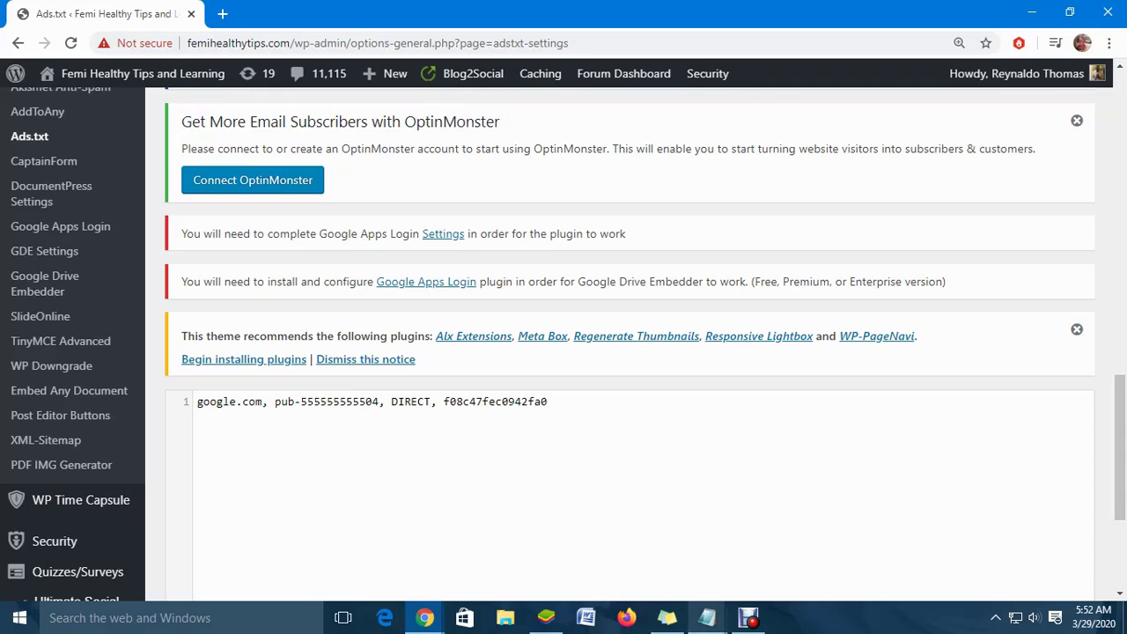
click(707, 617)
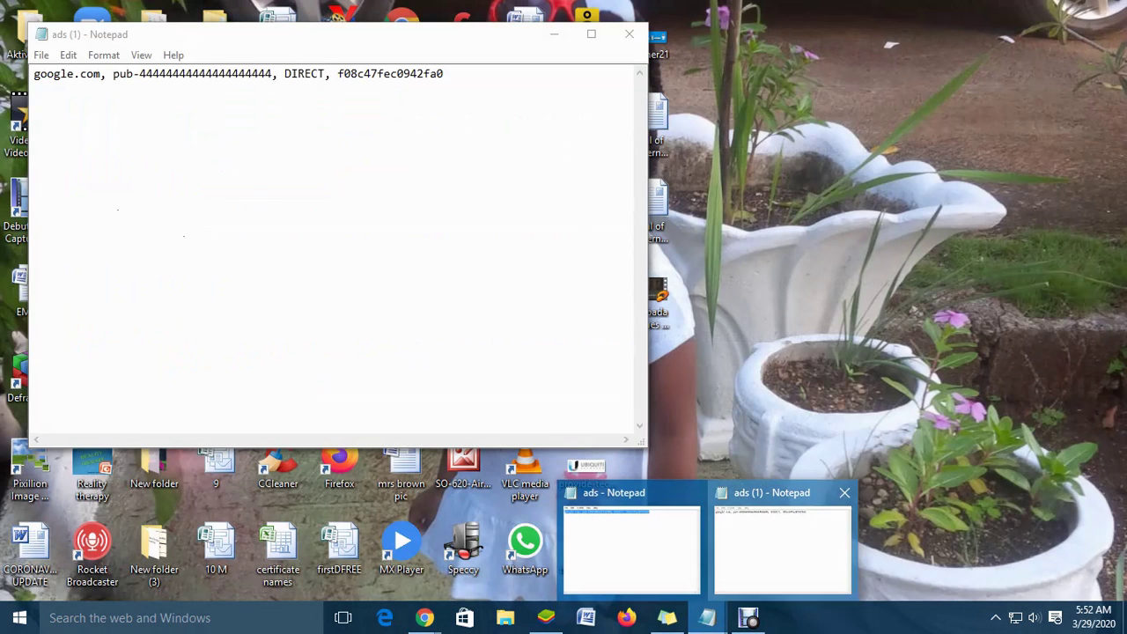
click(781, 542)
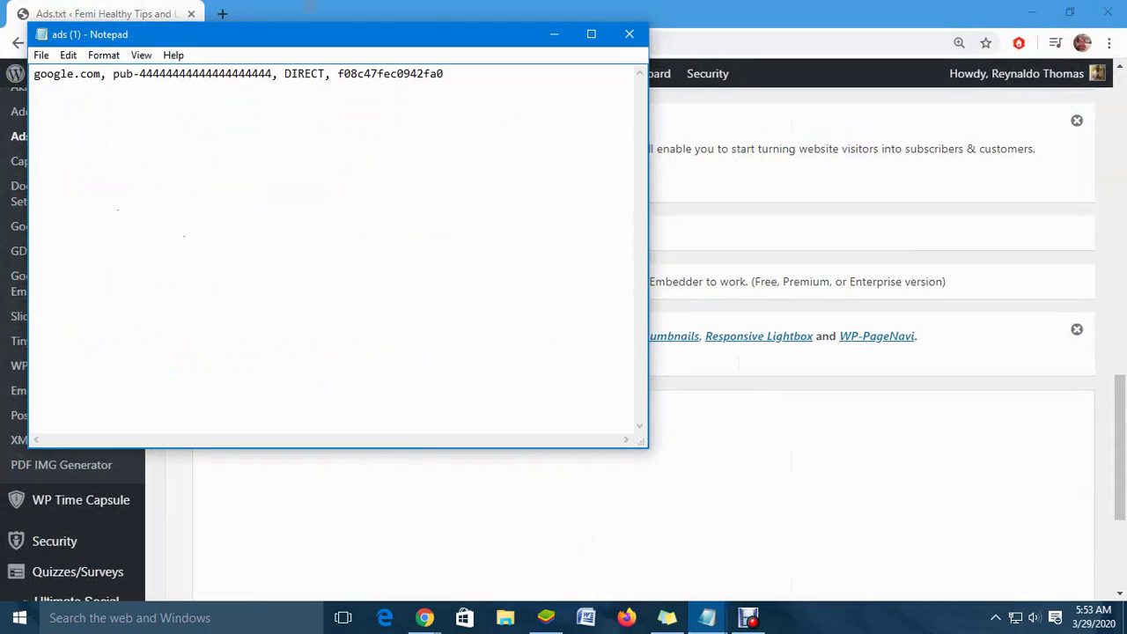
click(554, 34)
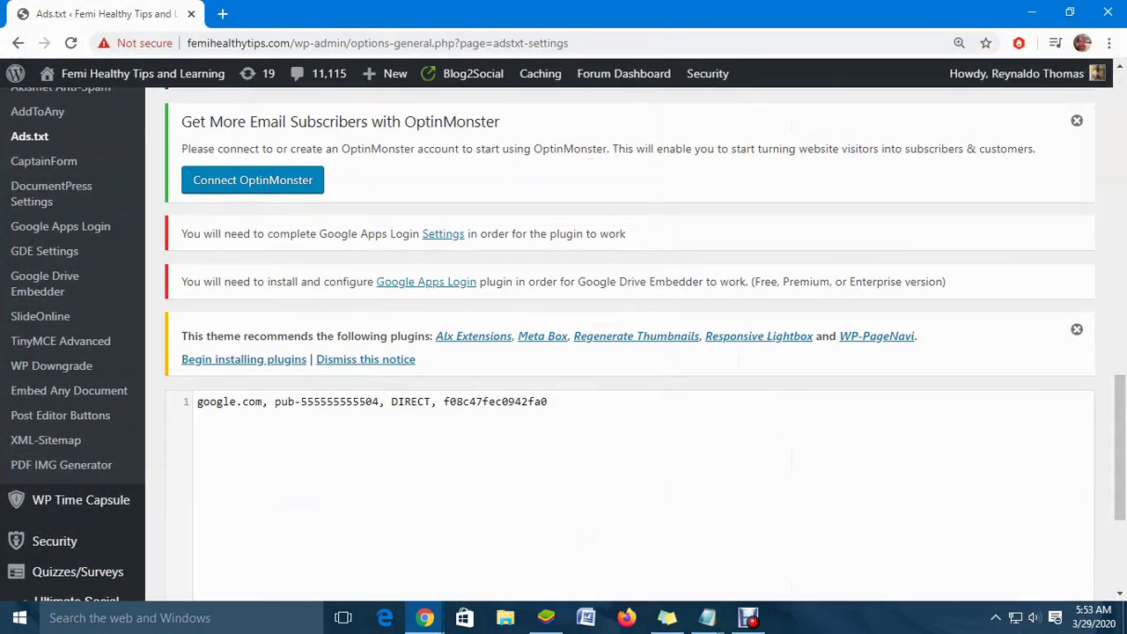
Scroll to Save Changes on the Ads.txt page, then open the PDF IMG Generator settings.
scroll(629, 344, down, 3)
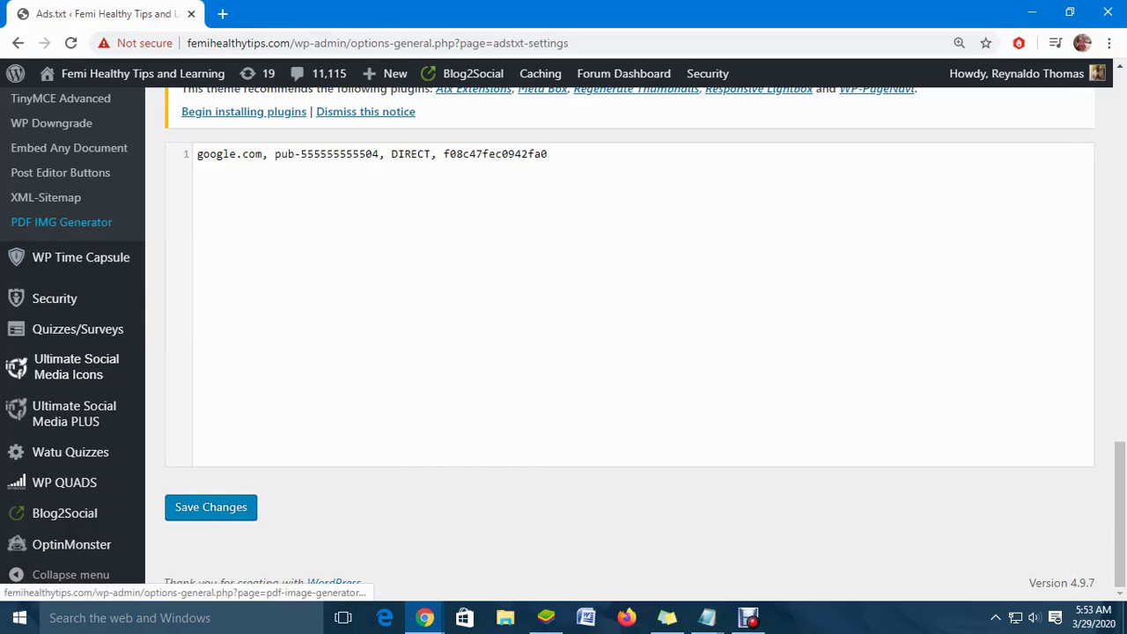
click(61, 222)
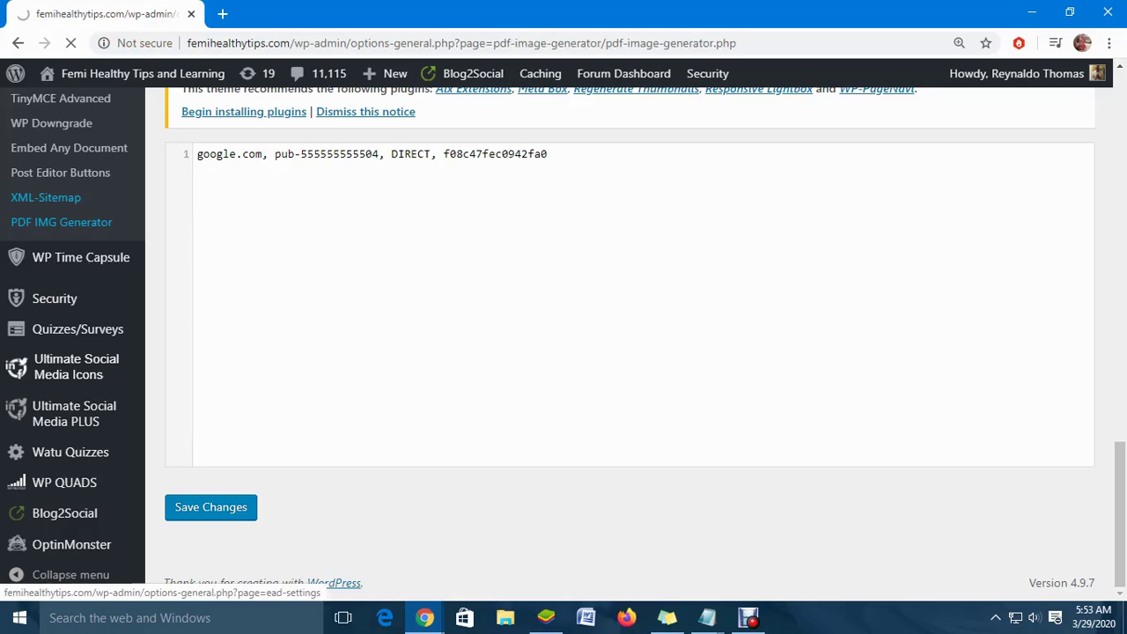
Open a new Chrome tab on the Google start page and switch to the Debut recorder.
key(ctrl+t)
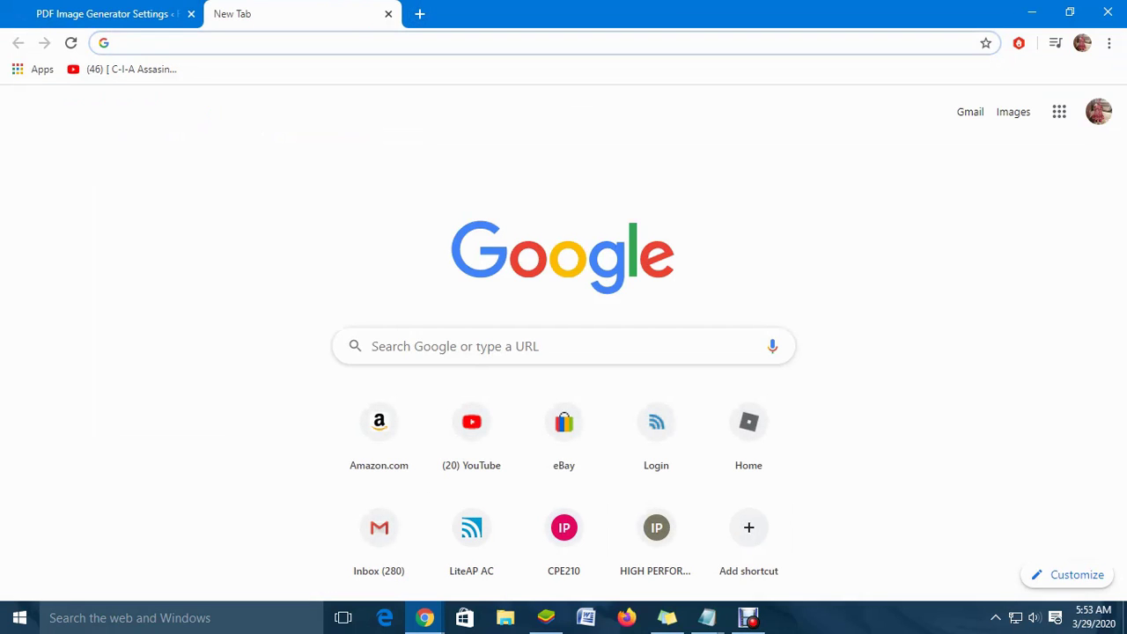
mouse_move(749, 617)
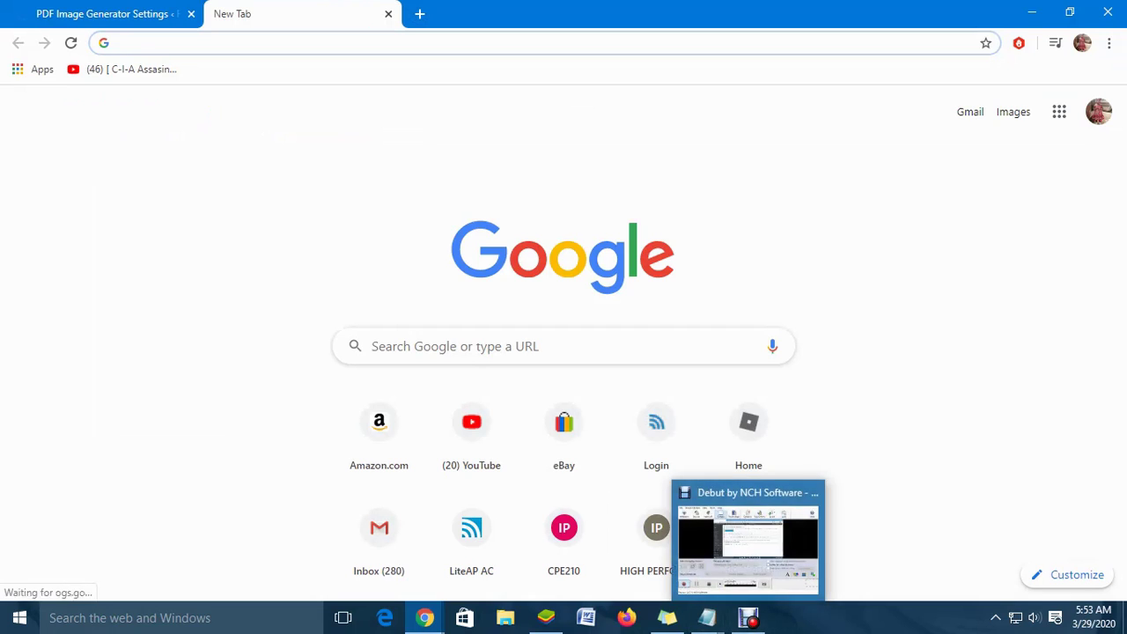
click(748, 618)
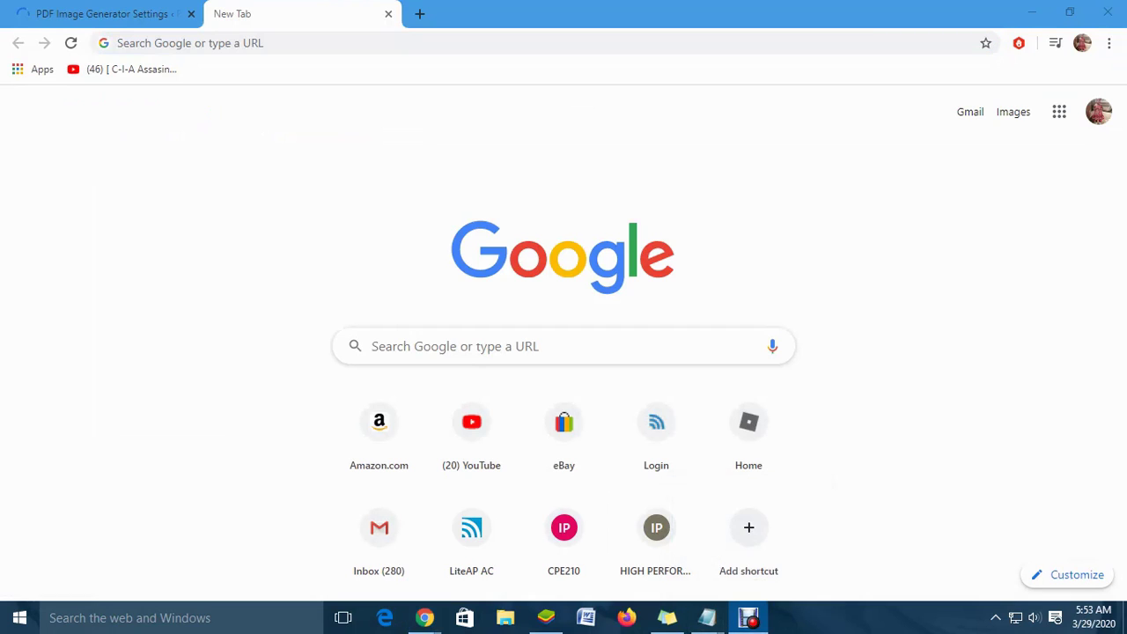